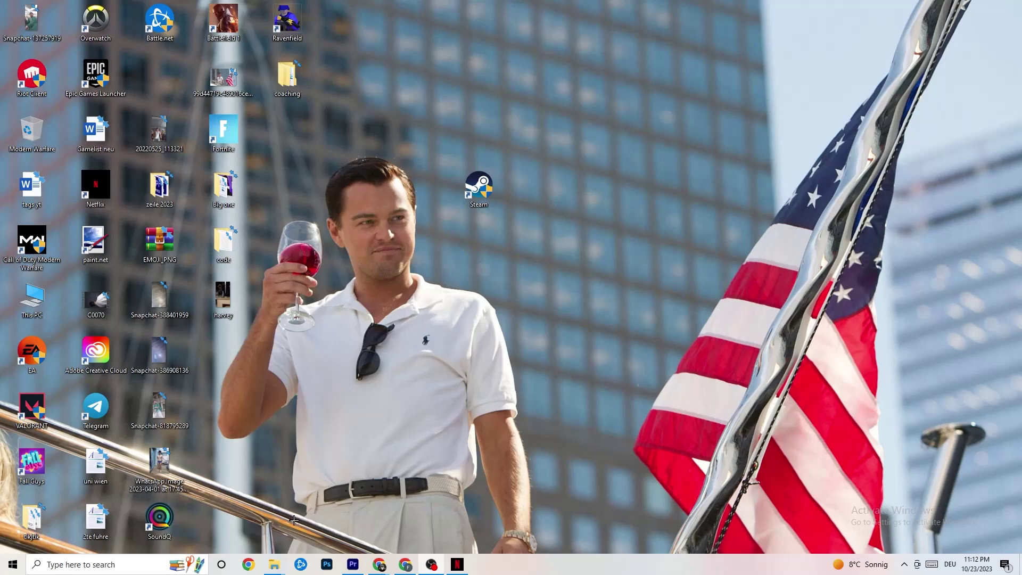
# - Go to Network & Internet in Settings and open the list of network adapters
pyautogui.click(11, 565)
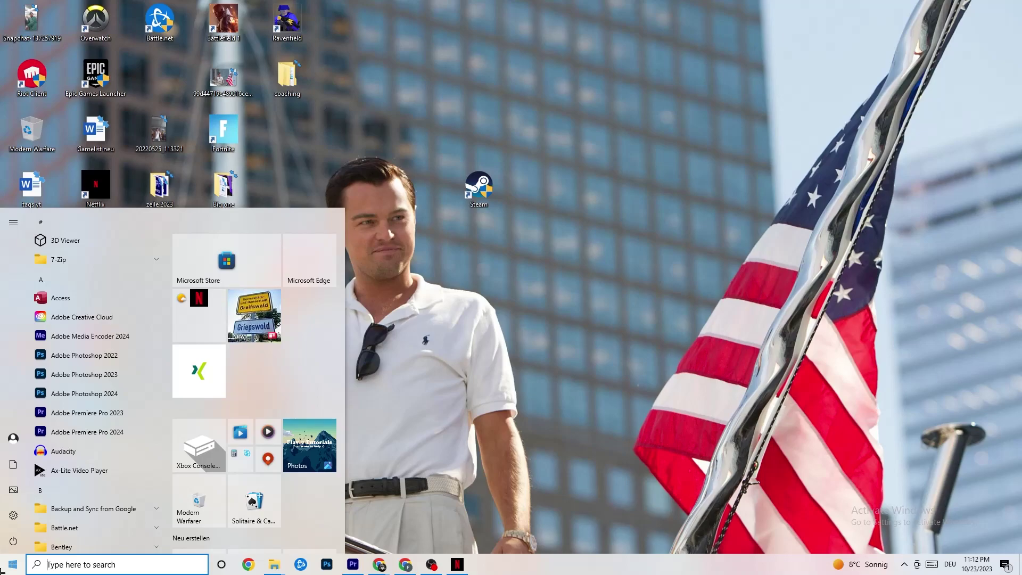
pyautogui.click(11, 516)
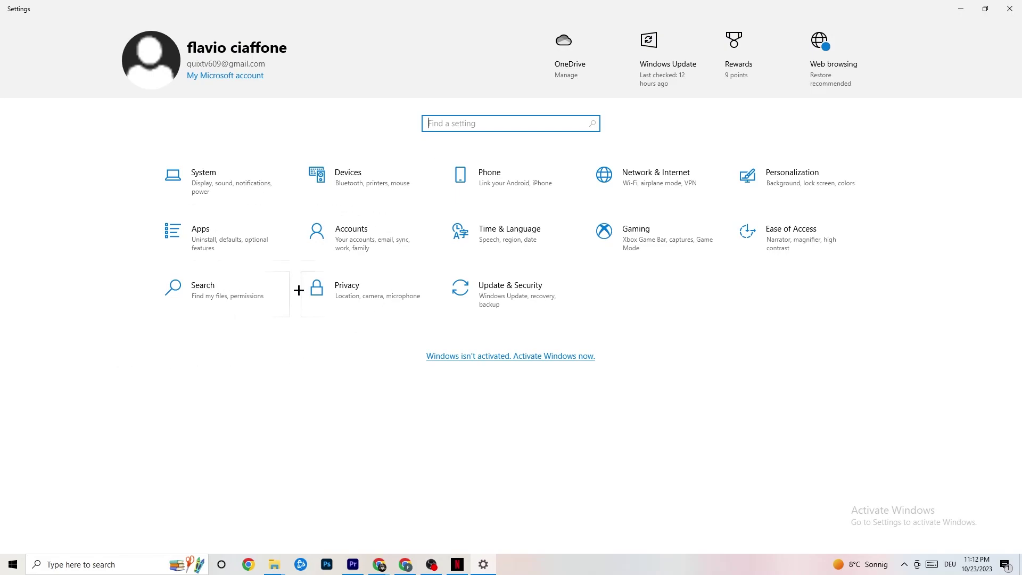
pyautogui.click(674, 180)
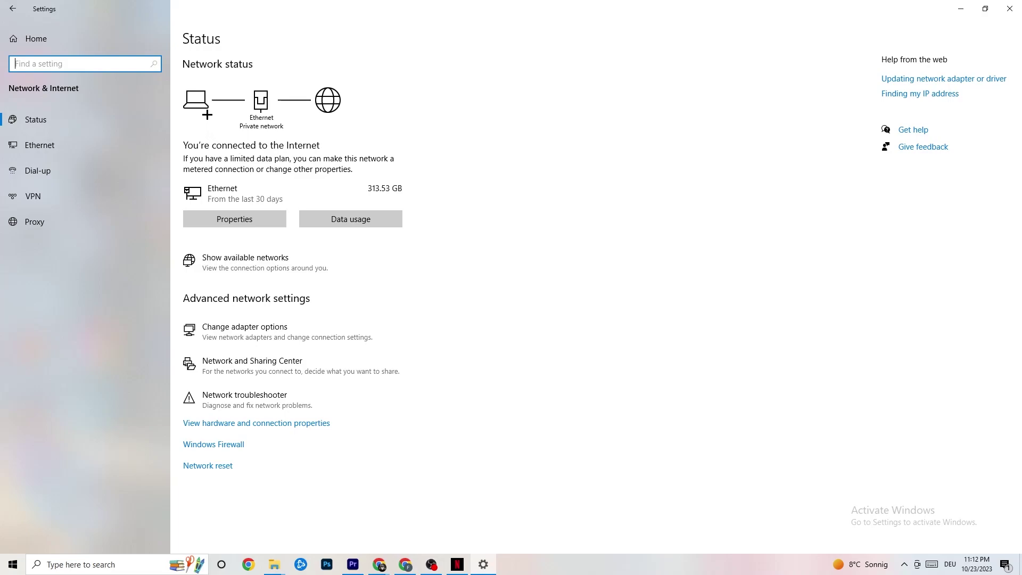
pyautogui.click(292, 322)
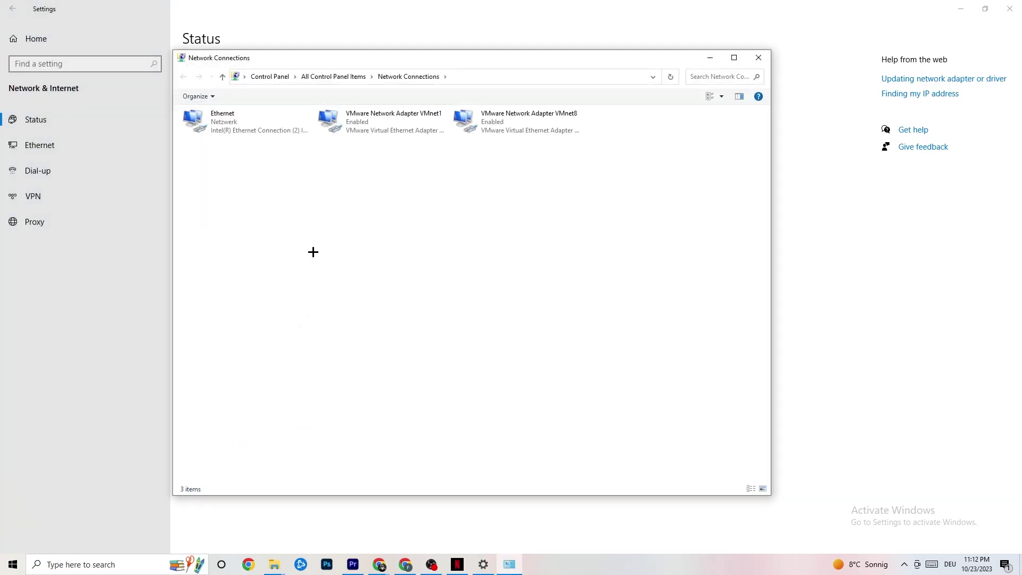
# - Check the Ethernet status, disable and re-enable the Ethernet adapter, then close Network Connections
pyautogui.doubleClick(272, 122)
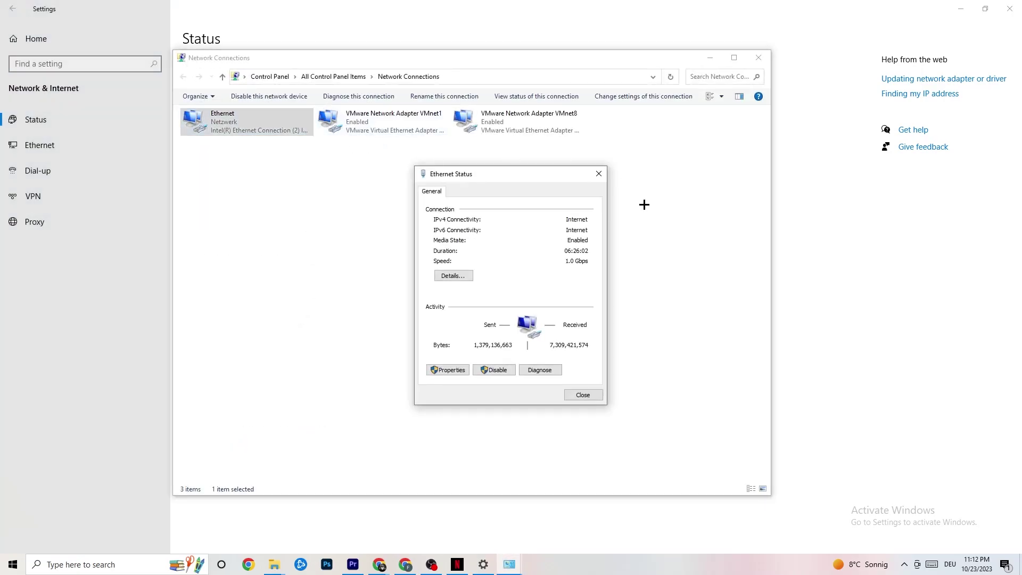
pyautogui.click(600, 175)
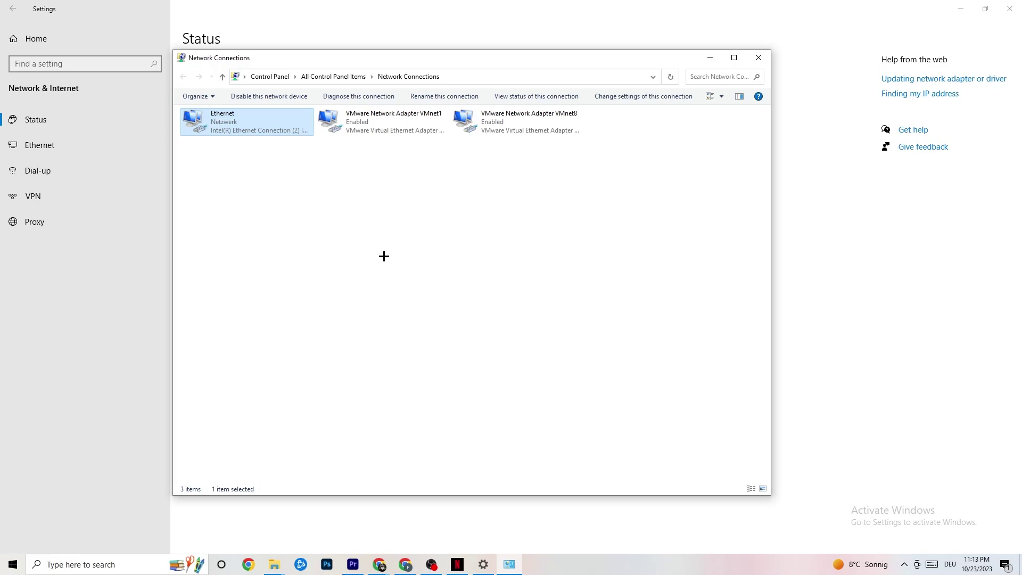
pyautogui.rightClick(251, 129)
pyautogui.click(290, 135)
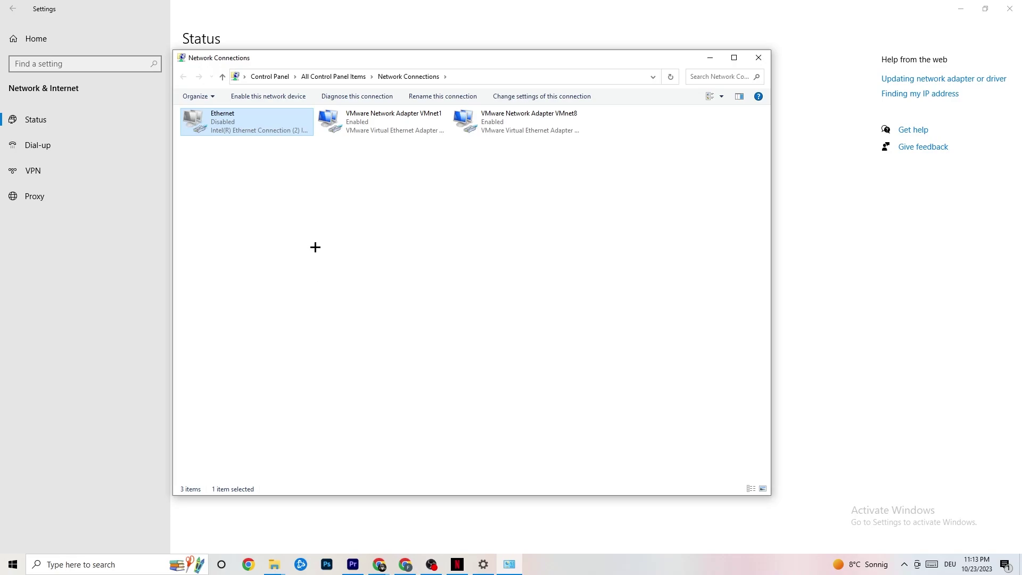
pyautogui.rightClick(246, 127)
pyautogui.click(270, 133)
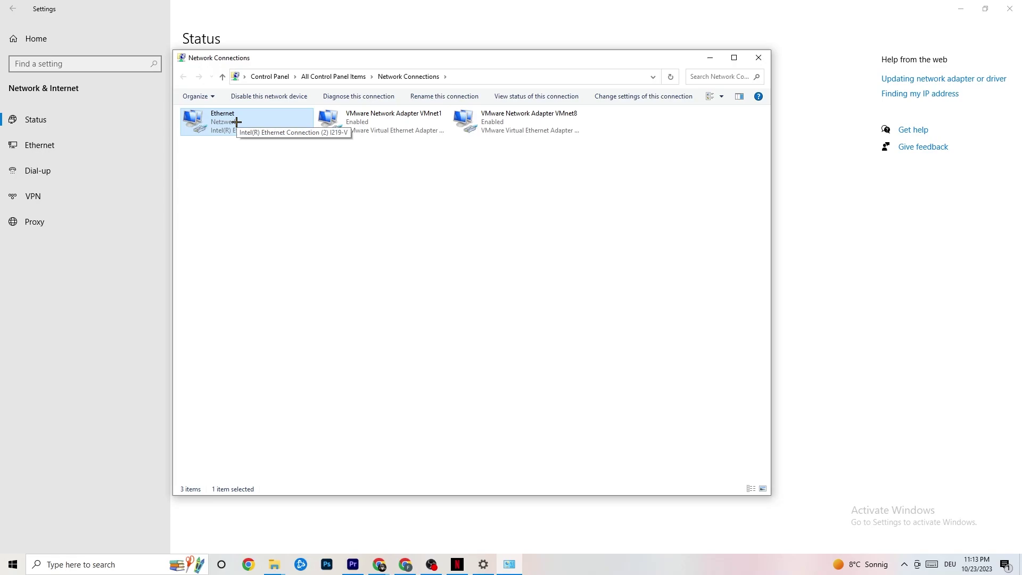
pyautogui.click(758, 58)
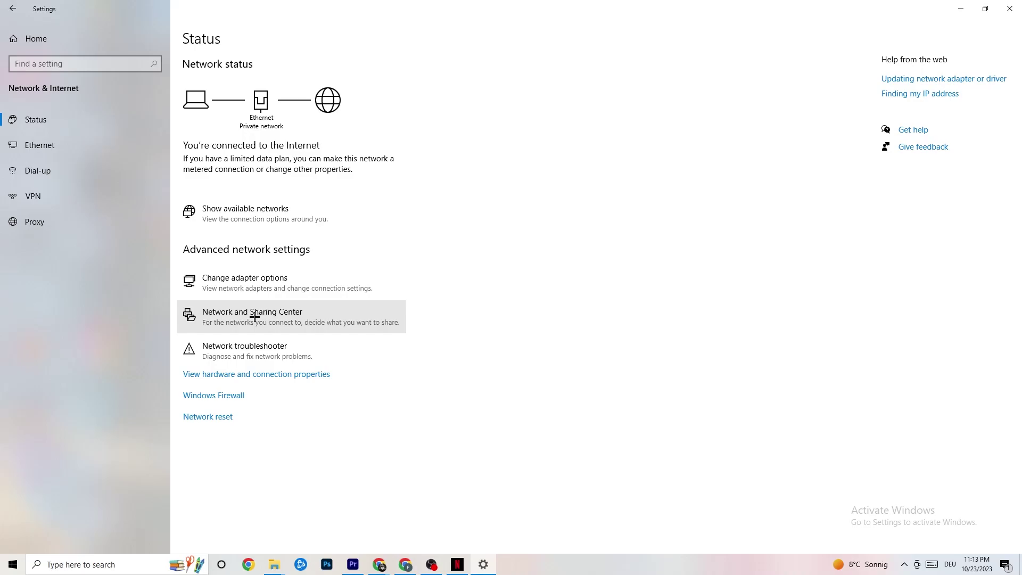
# - Open Network and Sharing Center maximized, briefly view the Troubleshoot page, then close it
pyautogui.click(254, 317)
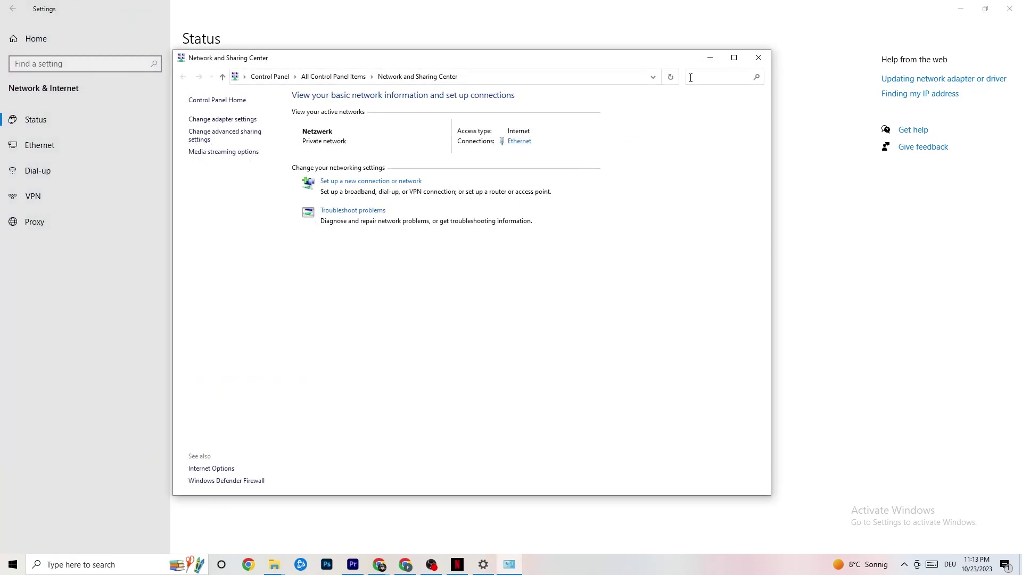
pyautogui.click(733, 58)
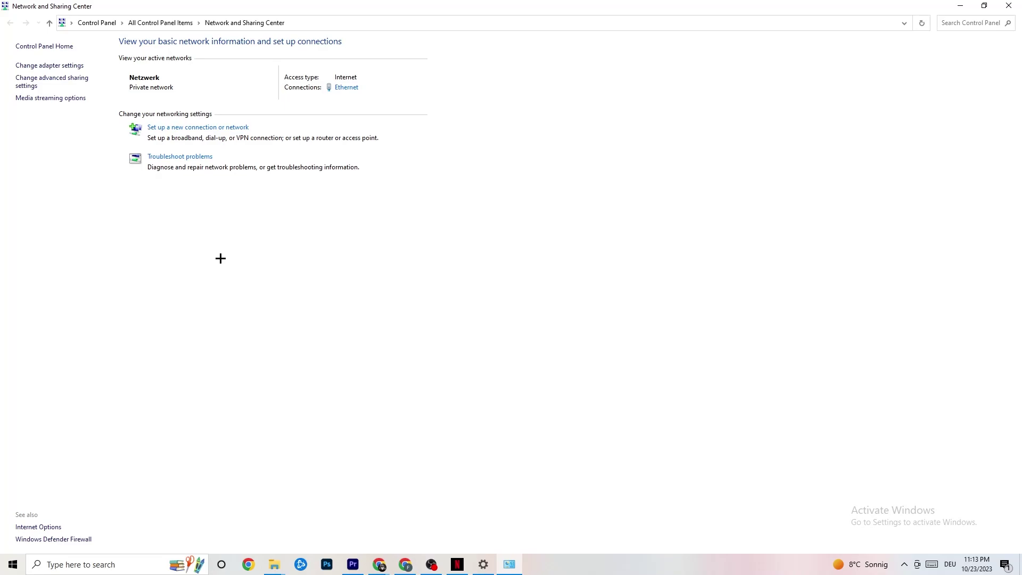
pyautogui.click(196, 158)
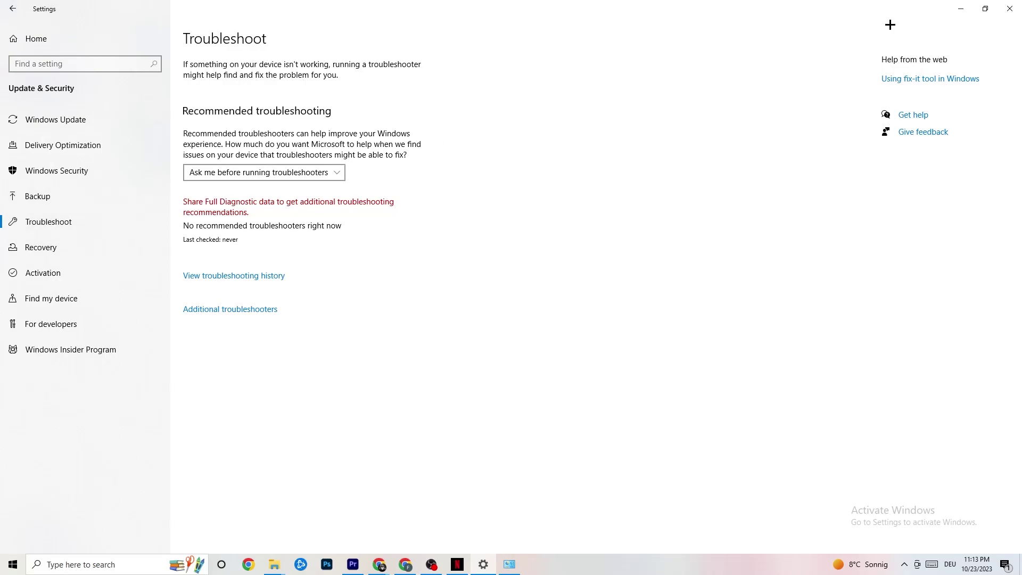
pyautogui.click(999, 3)
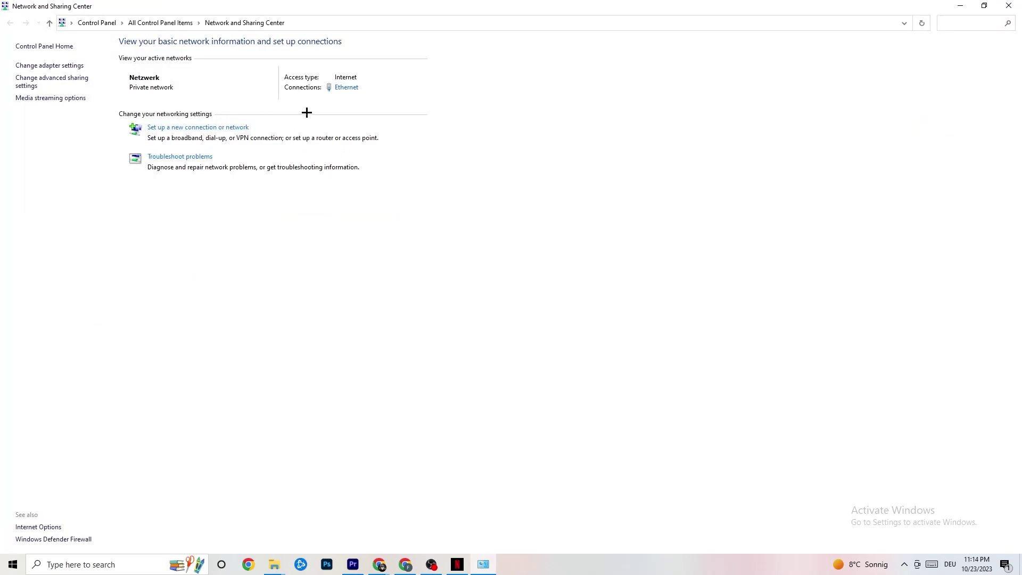
# - Switch Ethernet's IPv4 properties to use manually specified DNS server addresses, then close the dialogs
pyautogui.click(353, 89)
pyautogui.moveTo(495, 169); pyautogui.dragTo(333, 155)
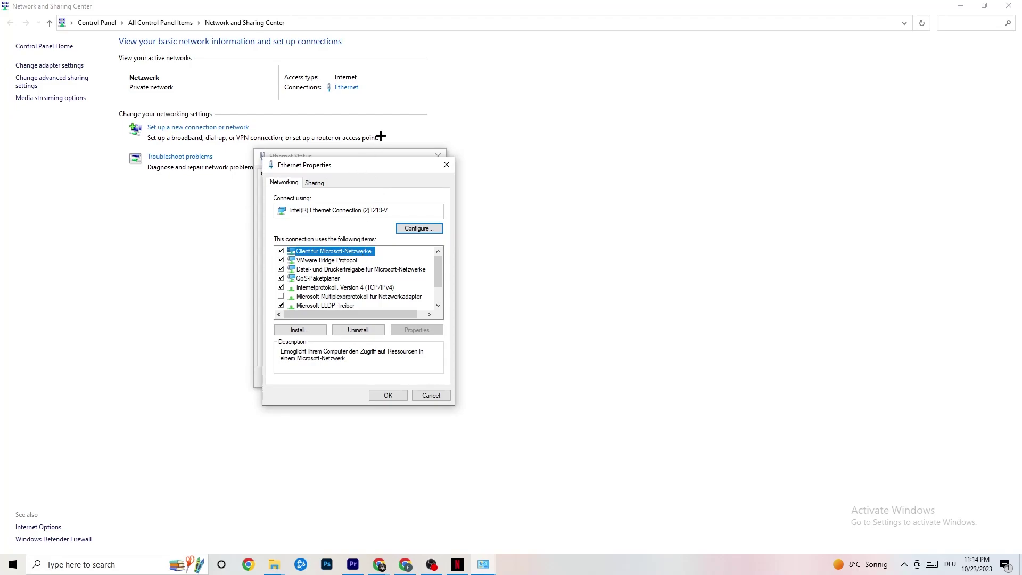
pyautogui.scroll(-2, 384, 217)
pyautogui.scroll(2, 392, 224)
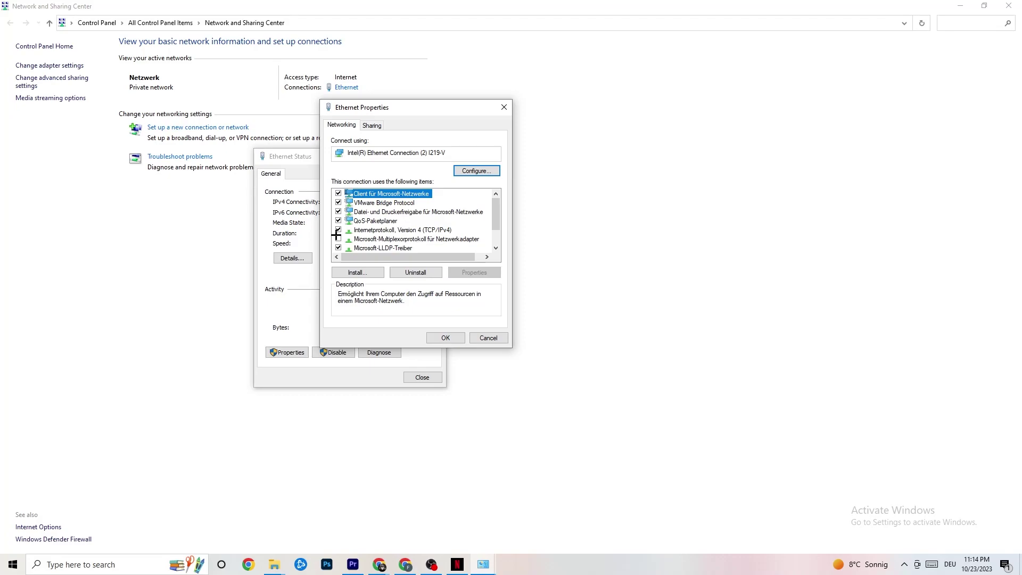
pyautogui.doubleClick(388, 230)
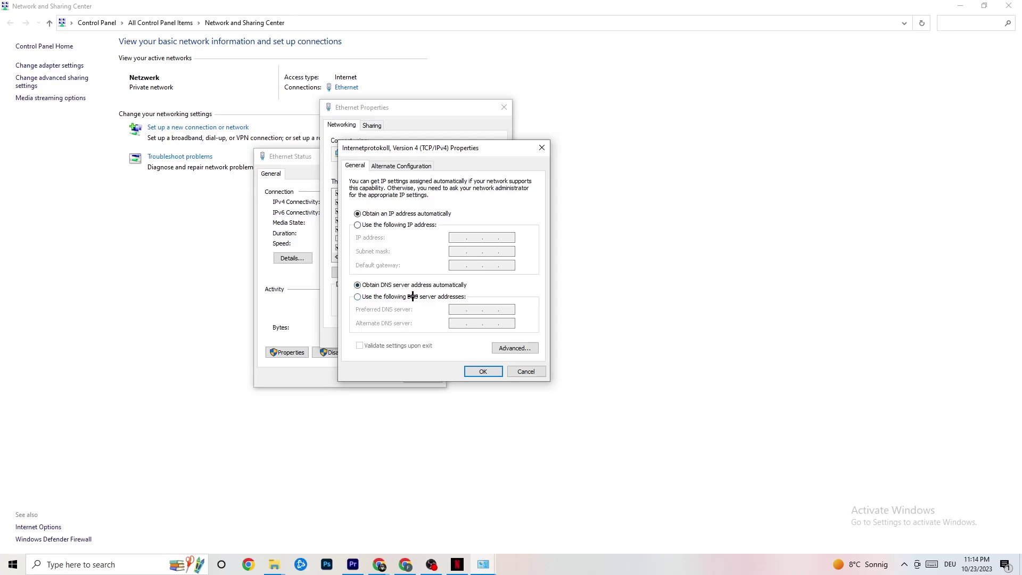
pyautogui.click(361, 300)
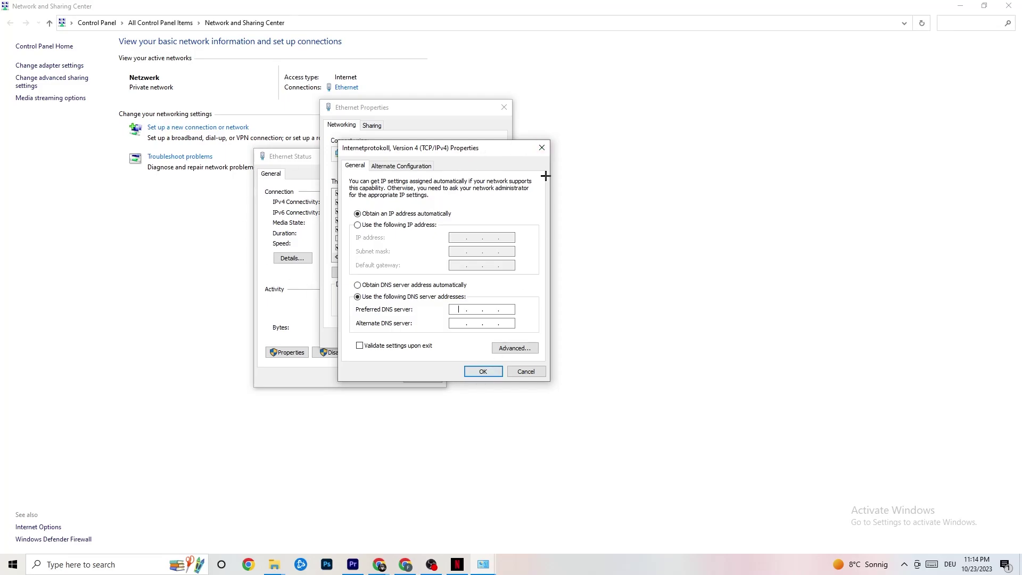
pyautogui.click(542, 148)
pyautogui.click(504, 107)
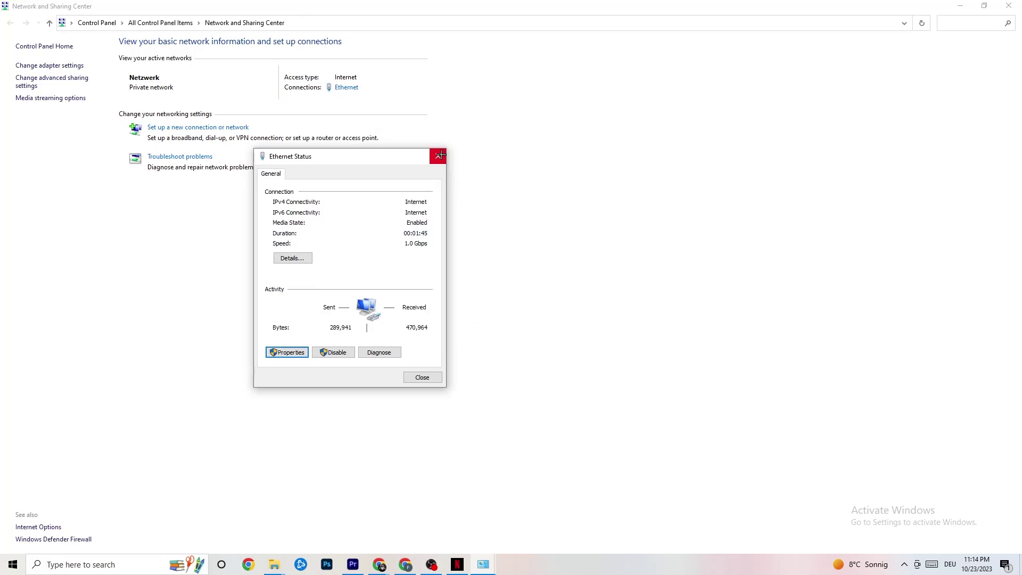
pyautogui.click(439, 156)
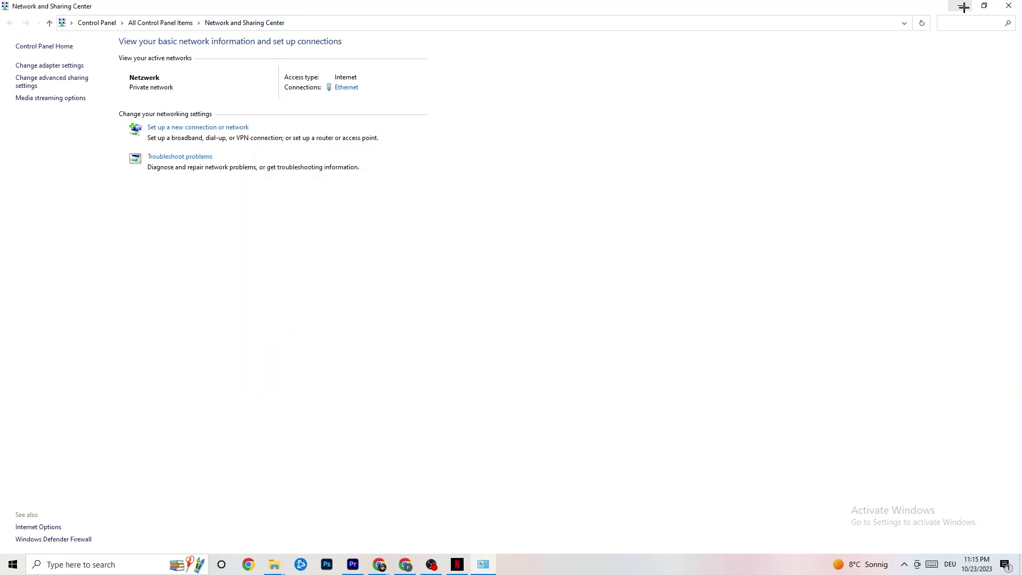
# - Return to Network & Internet settings and look up help on updating the network adapter driver
pyautogui.click(1009, 6)
pyautogui.click(13, 564)
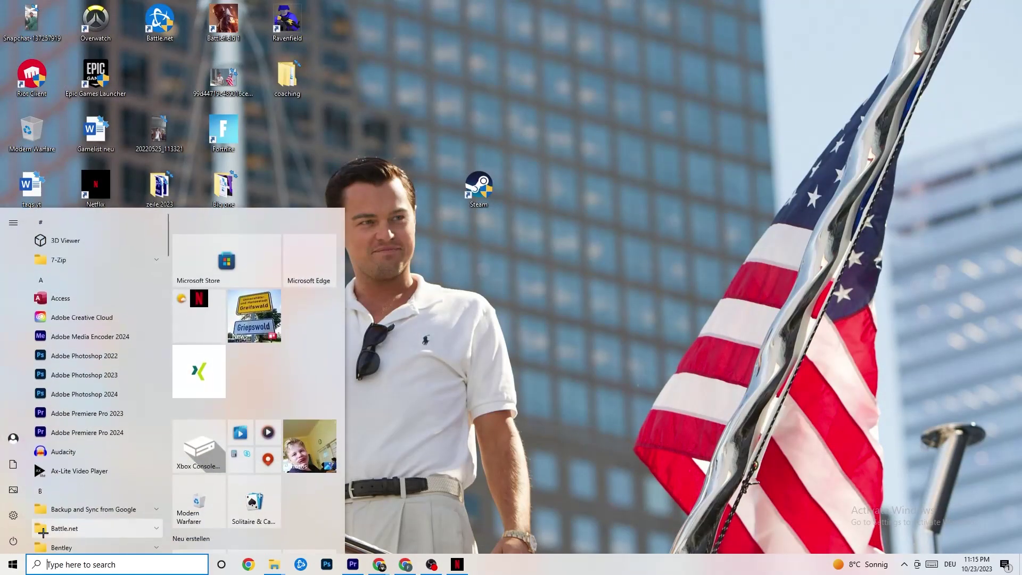
pyautogui.click(18, 513)
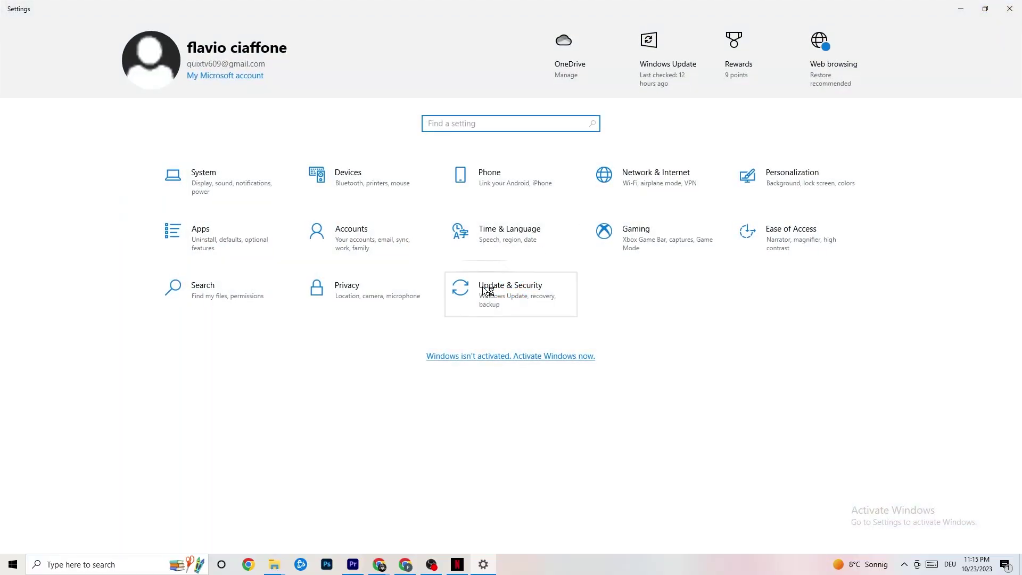
pyautogui.click(666, 178)
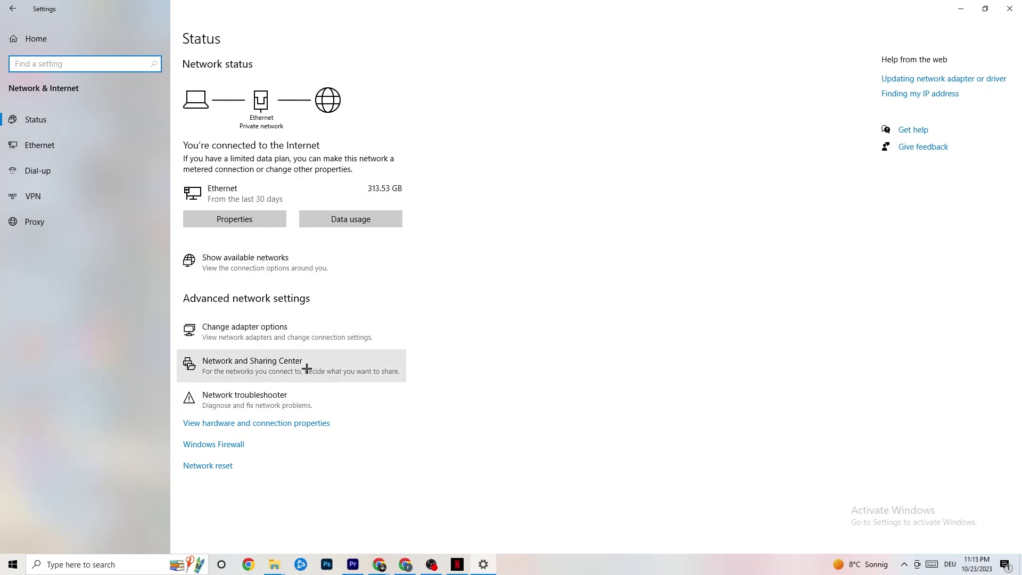
pyautogui.click(945, 81)
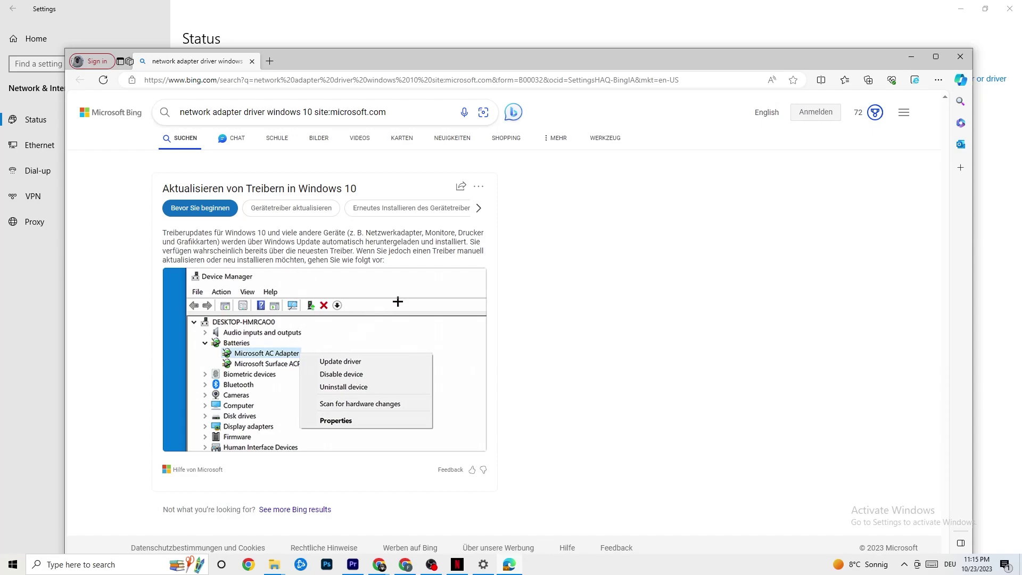
pyautogui.click(961, 57)
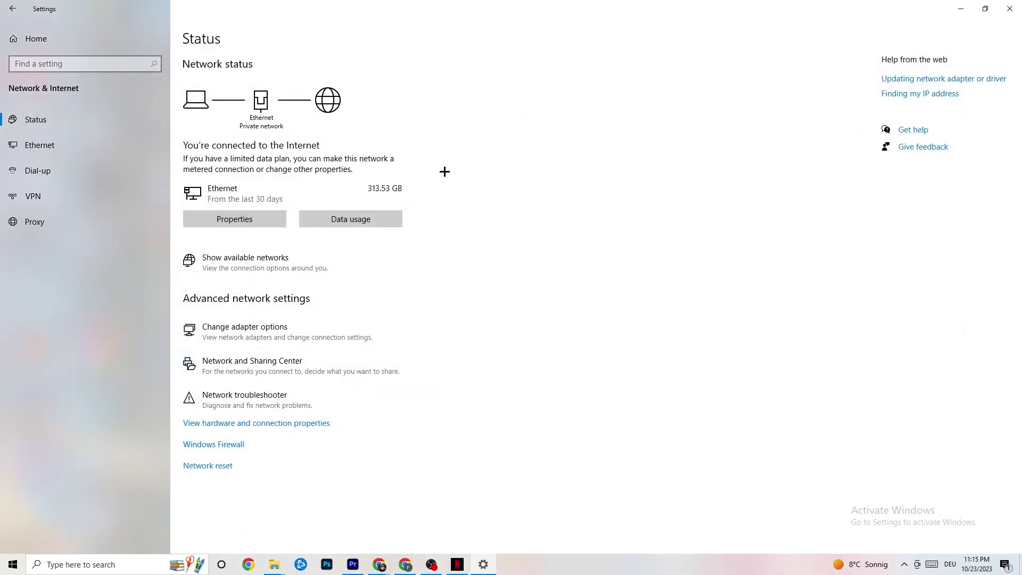
# - Check the available networks list shows Ethernet connected, then close Settings
pyautogui.click(309, 265)
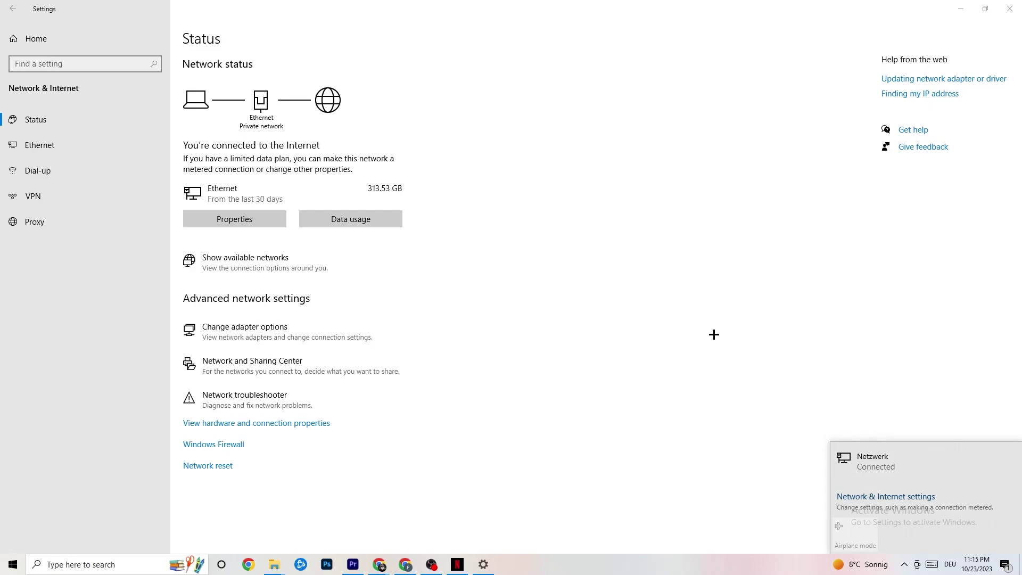
pyautogui.click(626, 319)
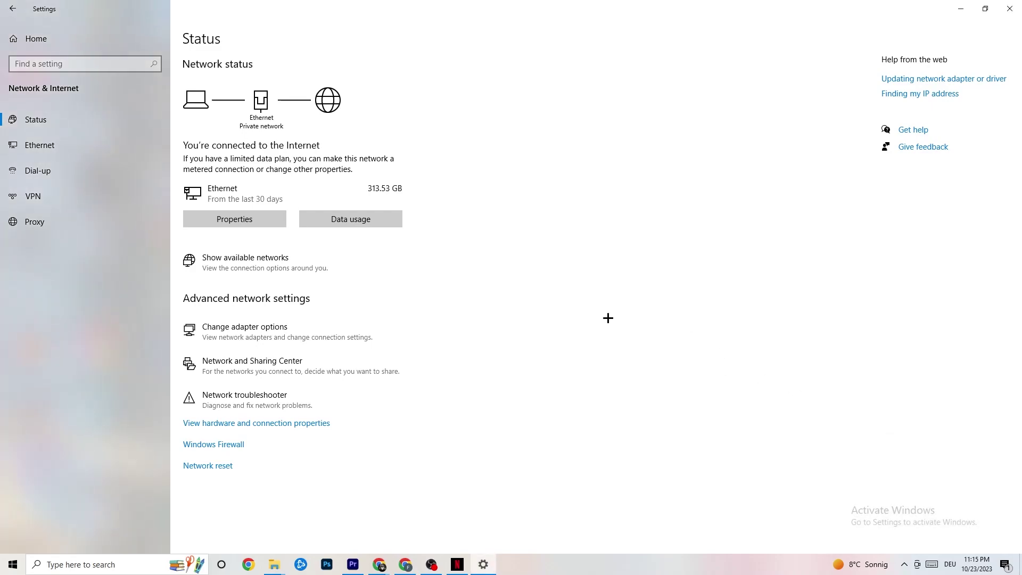
pyautogui.click(1008, 9)
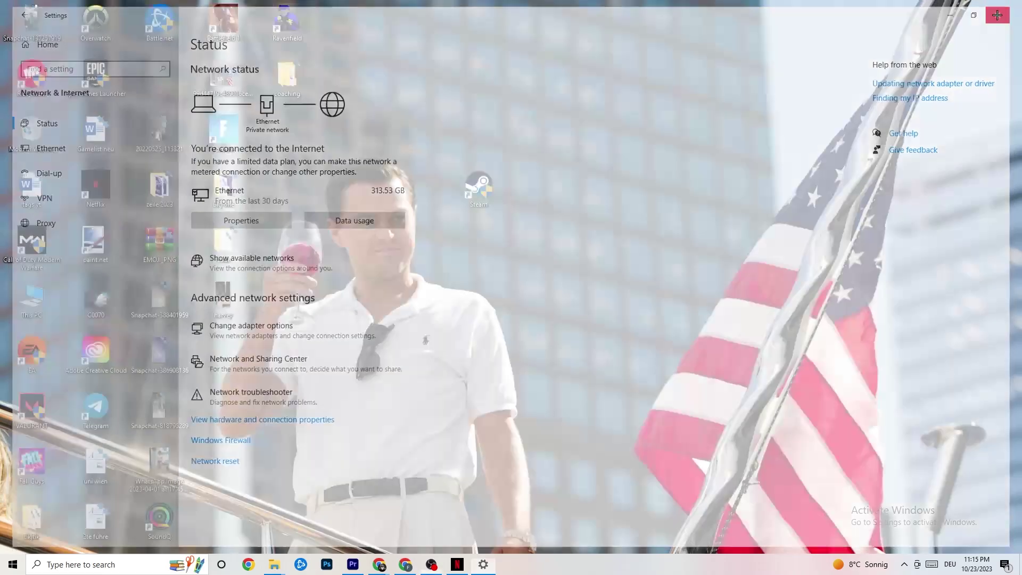
# - Run Check for updates in Windows Update, confirming the PC is up to date, then close Settings
pyautogui.click(13, 564)
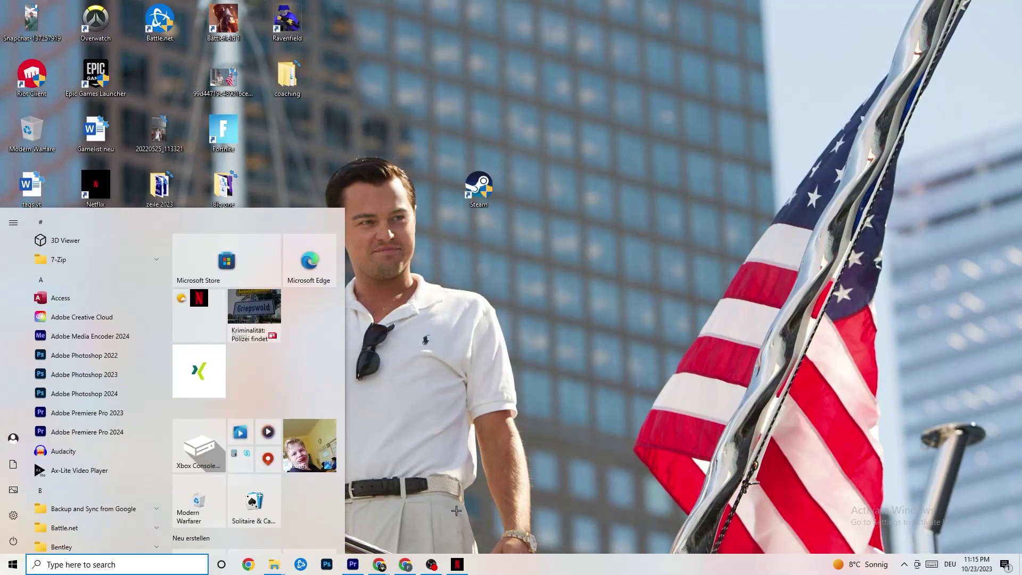
pyautogui.click(21, 523)
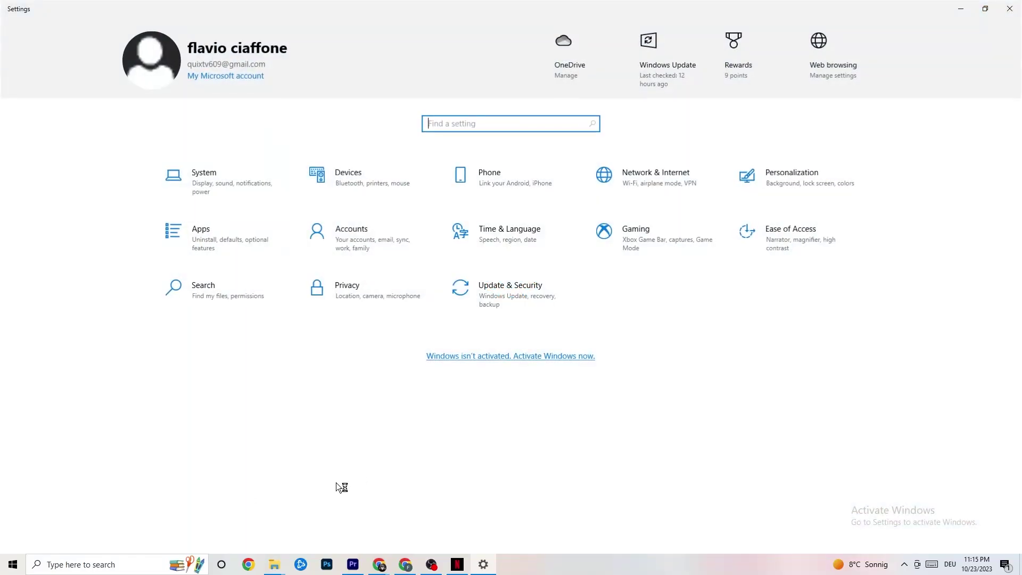
pyautogui.click(532, 301)
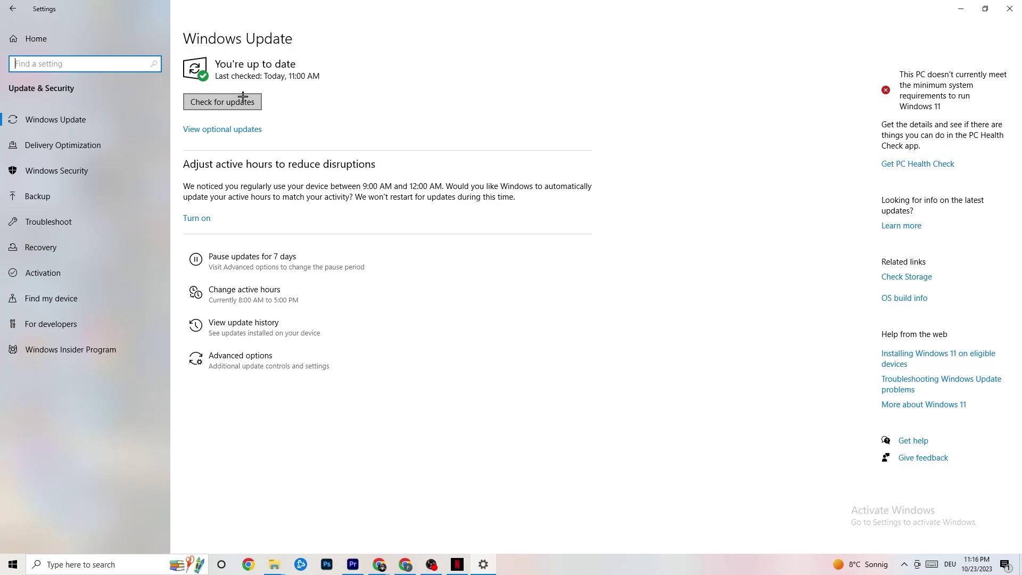
pyautogui.click(306, 64)
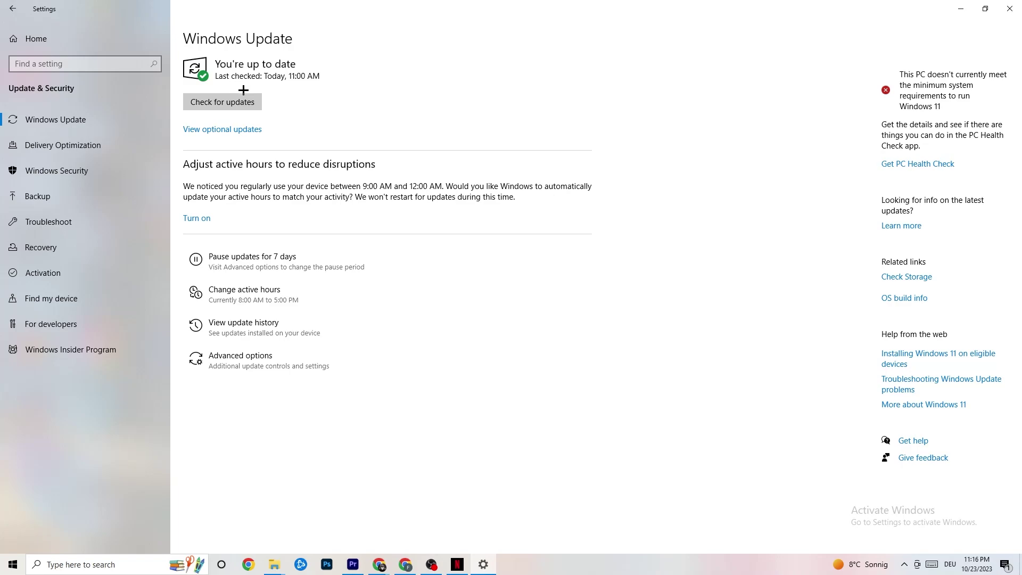
pyautogui.click(1009, 9)
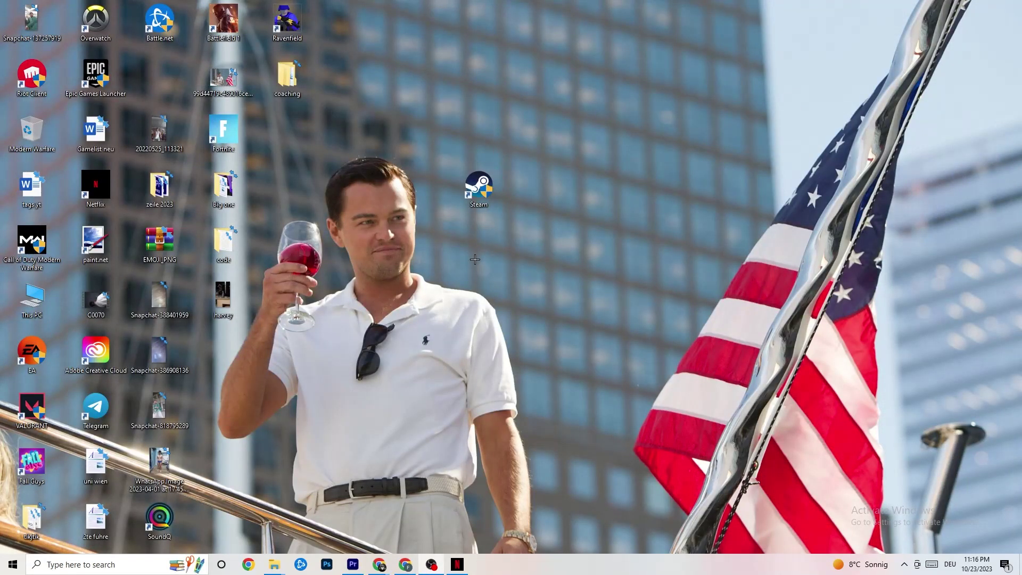
pyautogui.rightClick(546, 570)
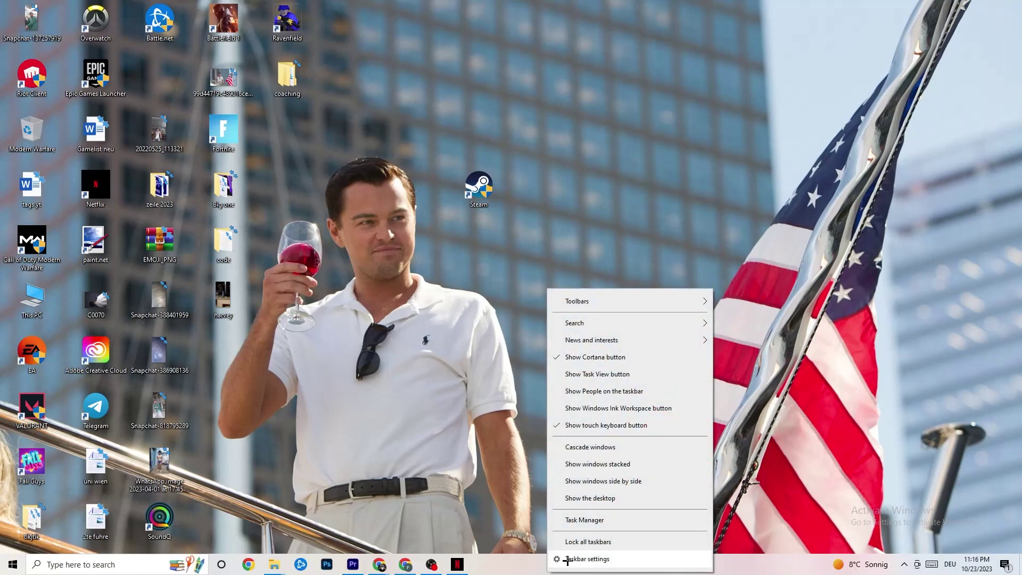
# - Show the Ethernet throughput graph on Task Manager's Performance tab, then launch Resource Monitor
pyautogui.click(583, 520)
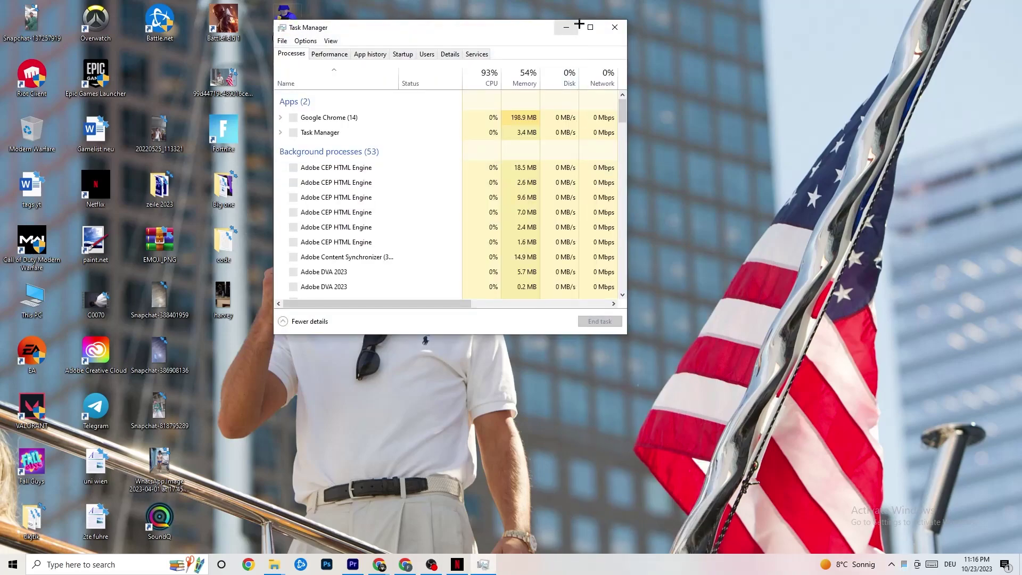
pyautogui.click(589, 26)
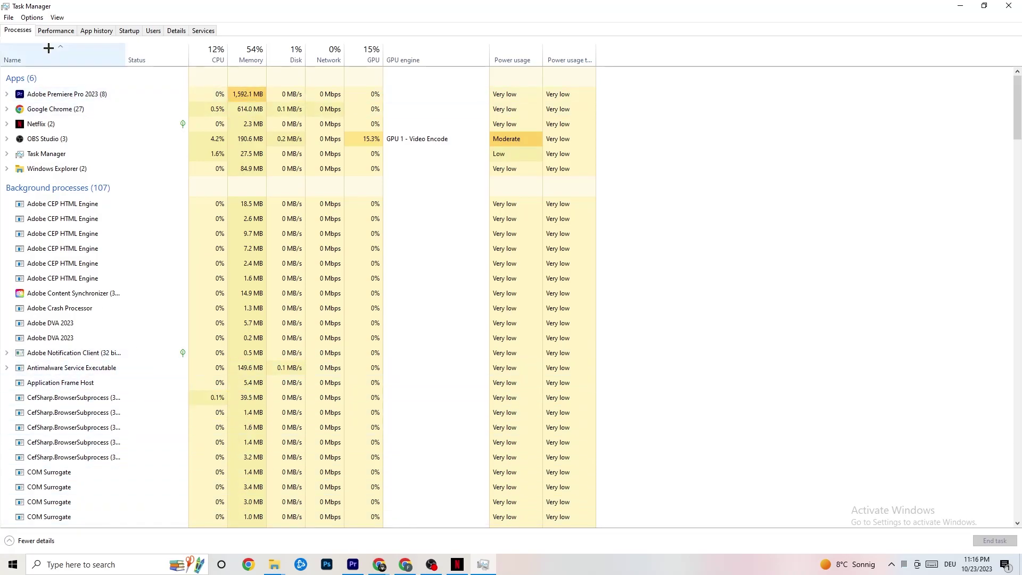
pyautogui.click(56, 30)
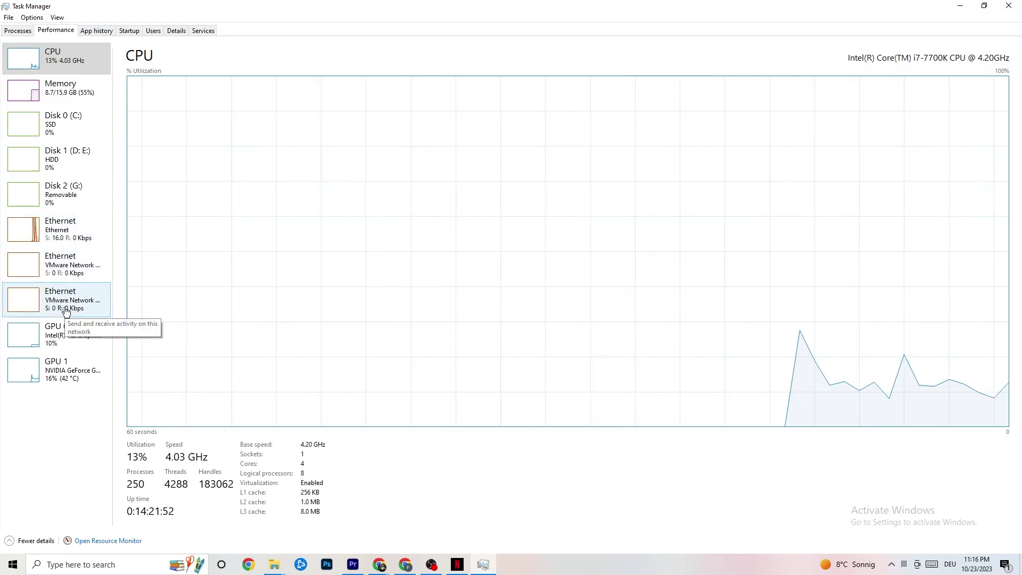
pyautogui.click(64, 230)
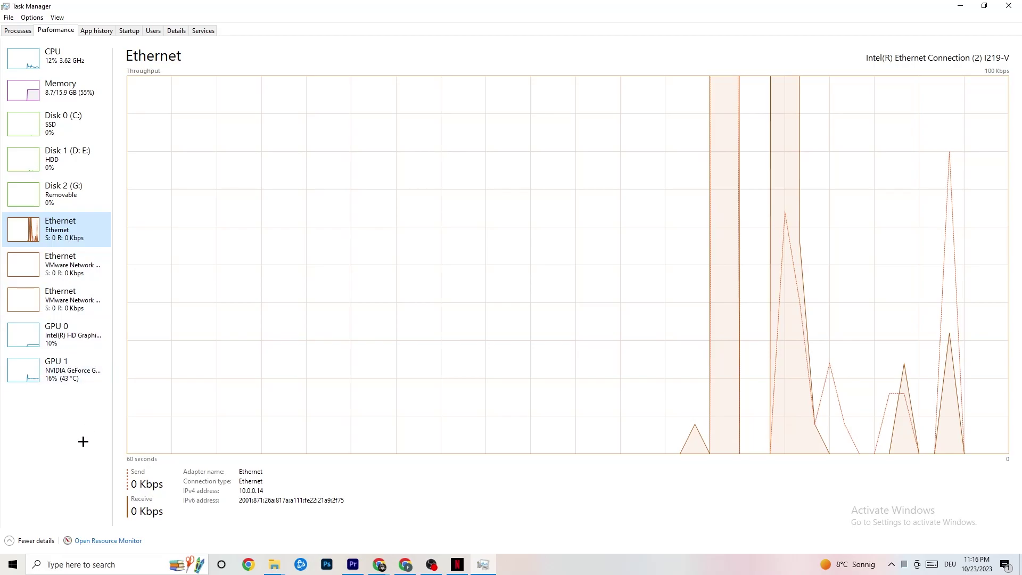
pyautogui.rightClick(90, 542)
pyautogui.click(152, 548)
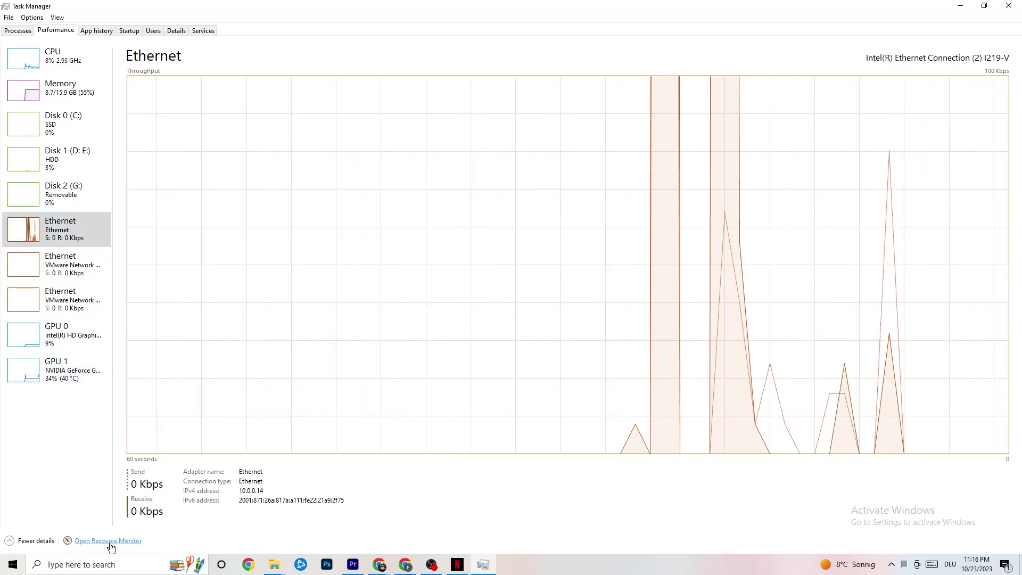
pyautogui.click(110, 542)
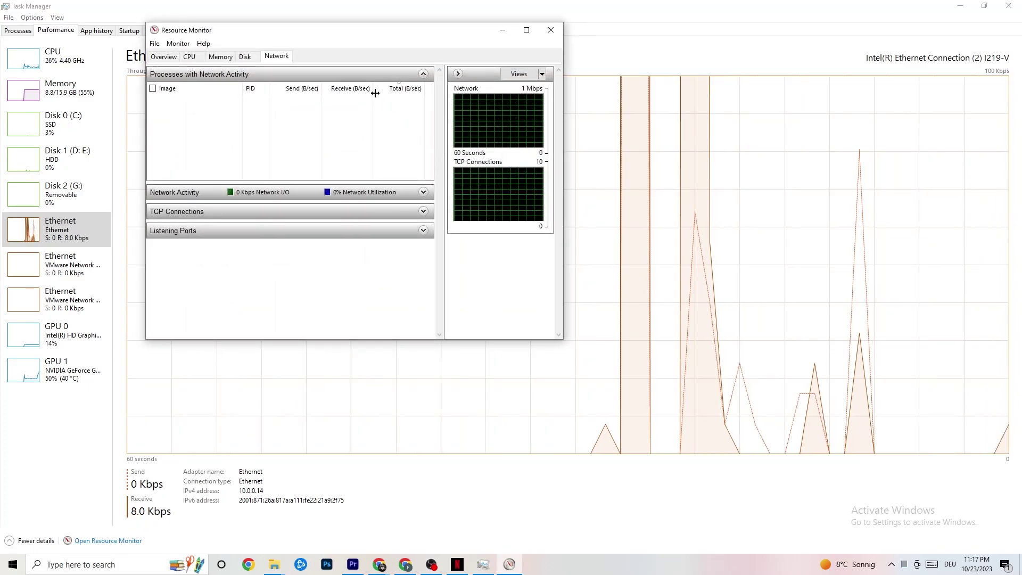
# - Maximize Resource Monitor, review per-process network activity such as SearchApp.exe and the Overview, then close it
pyautogui.click(527, 29)
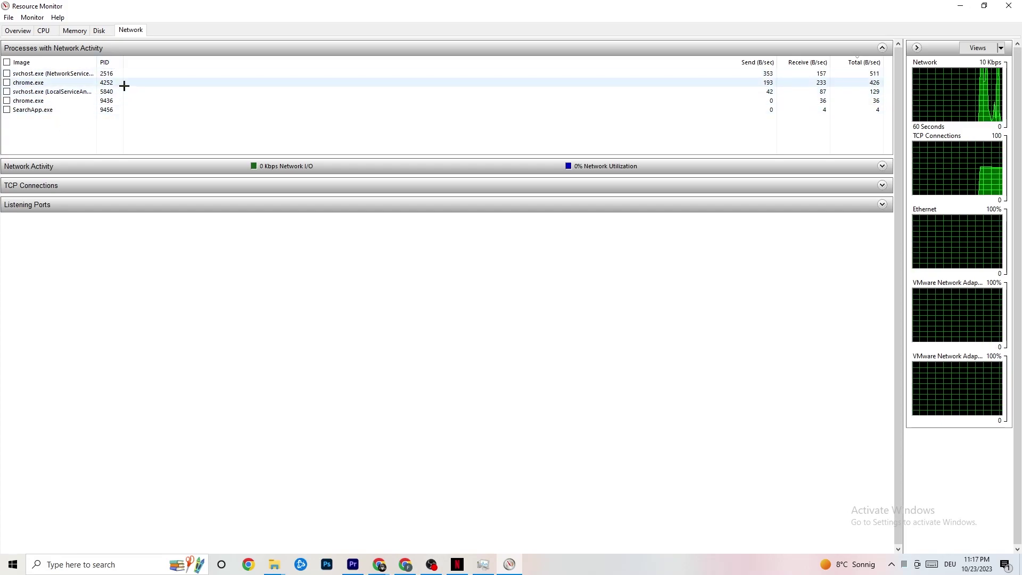
pyautogui.rightClick(48, 110)
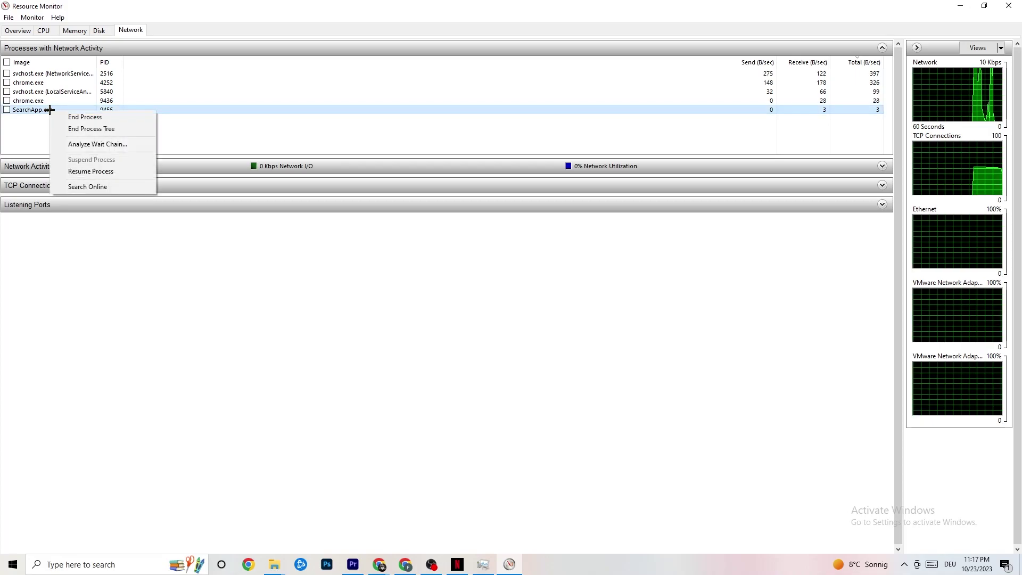
pyautogui.click(307, 138)
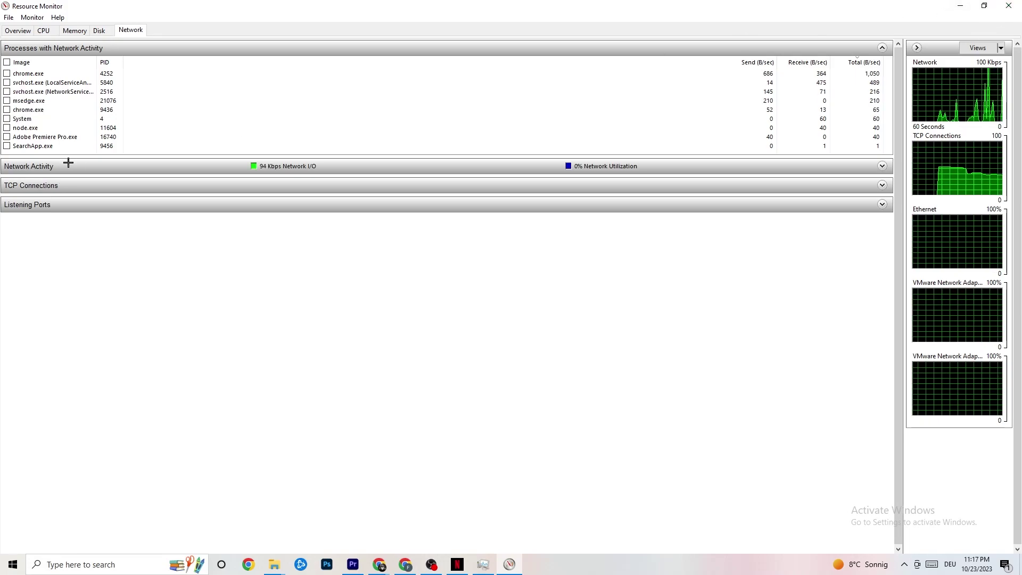
pyautogui.click(19, 30)
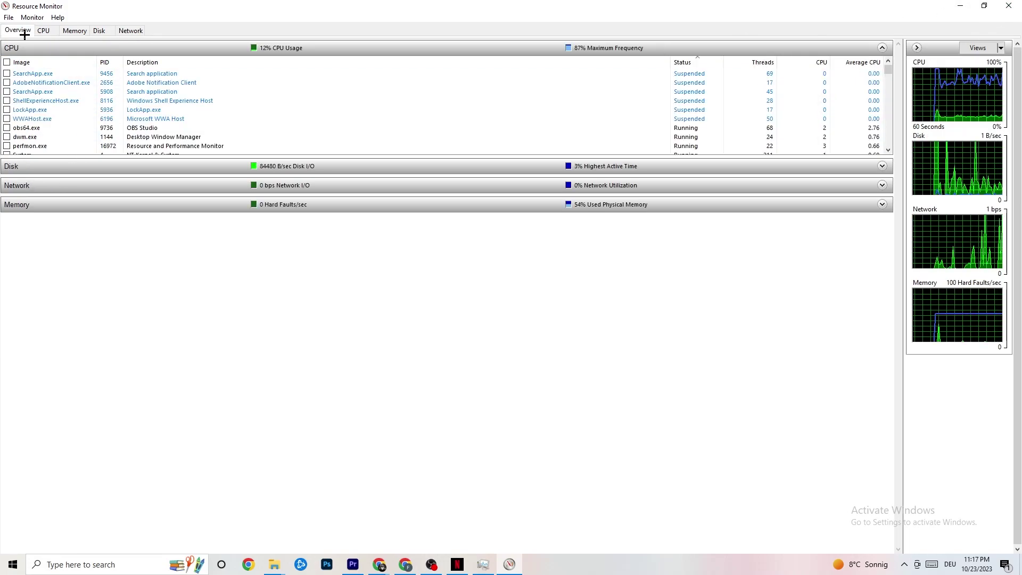
pyautogui.click(1008, 5)
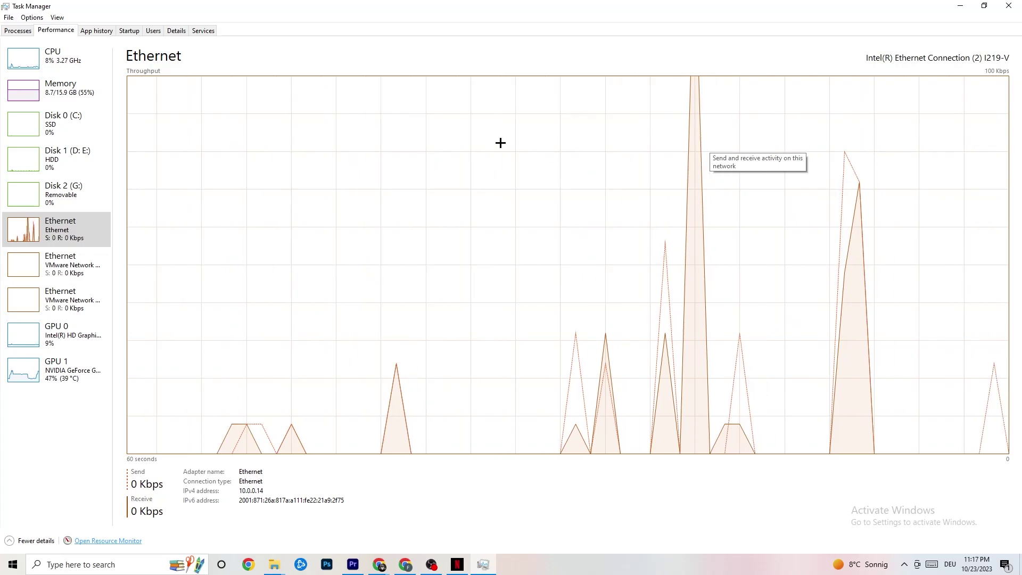
# - Switch Task Manager to the Startup tab listing startup apps with publisher, status and impact
pyautogui.click(129, 31)
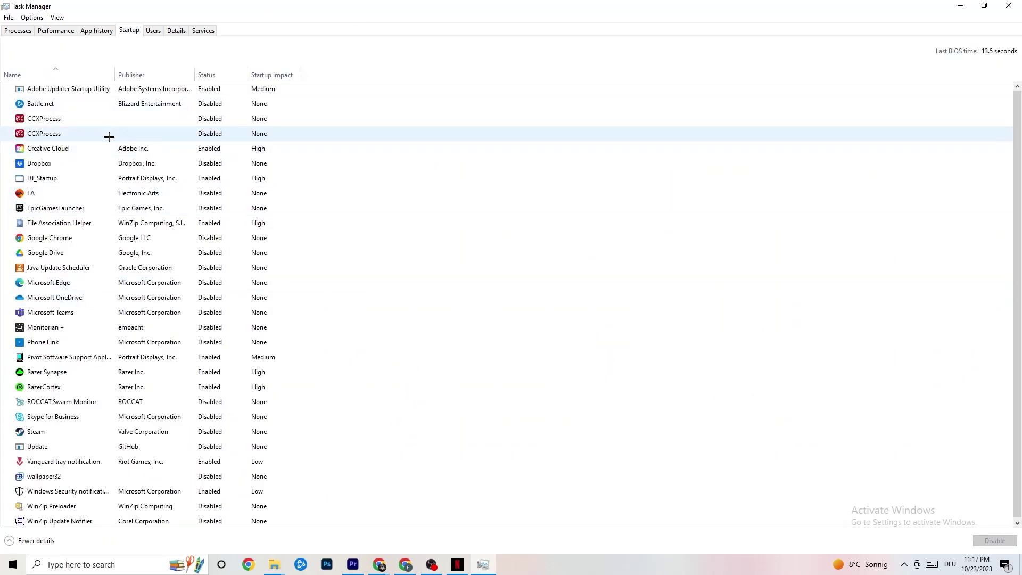